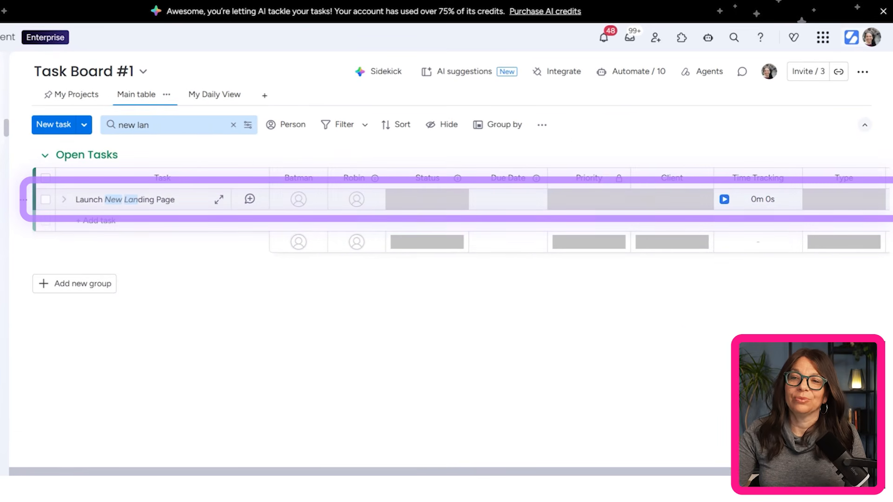
Expand the Launch New Landing Page task and add the subitems "Write content" and "Edit content"
click(64, 199)
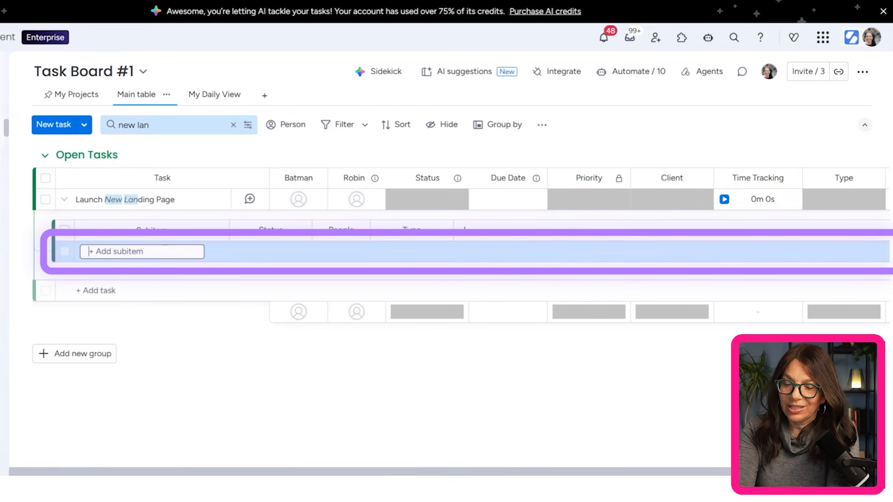
text(Write content)
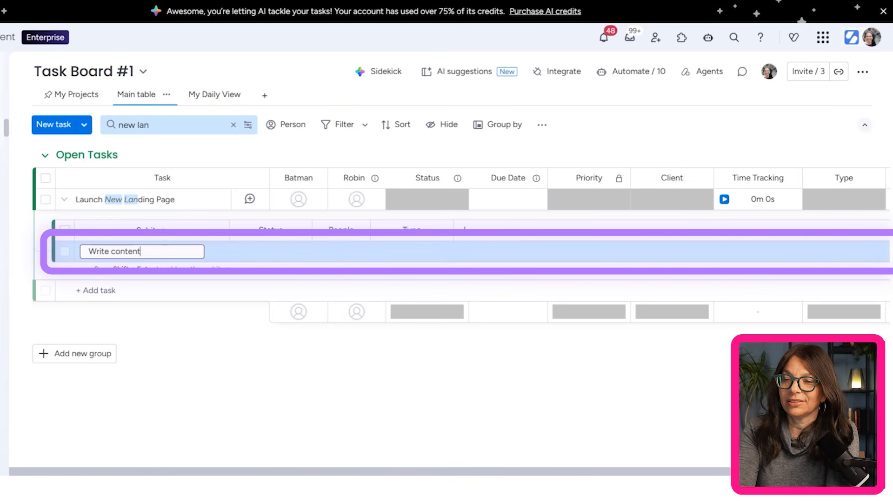
key(Return)
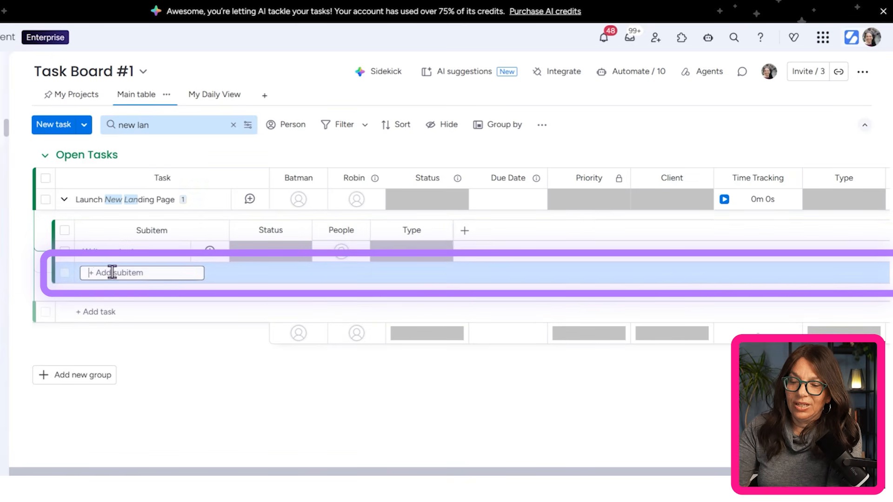
text(Edit content)
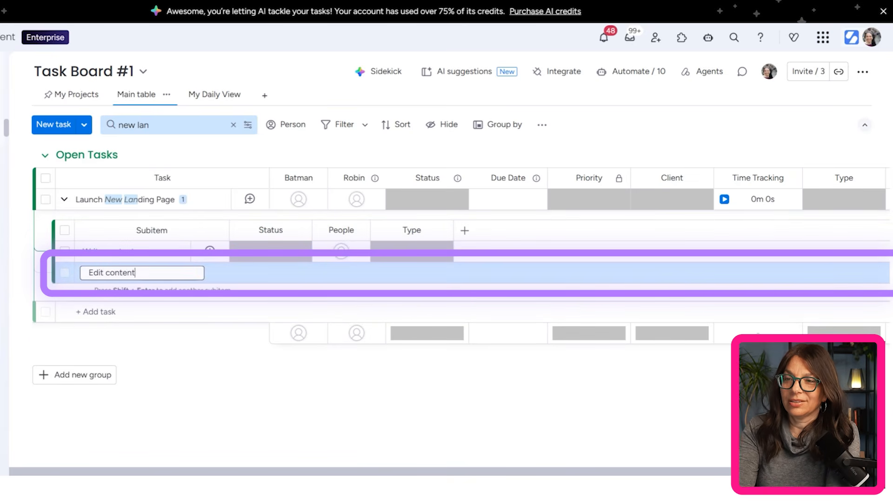
key(Return)
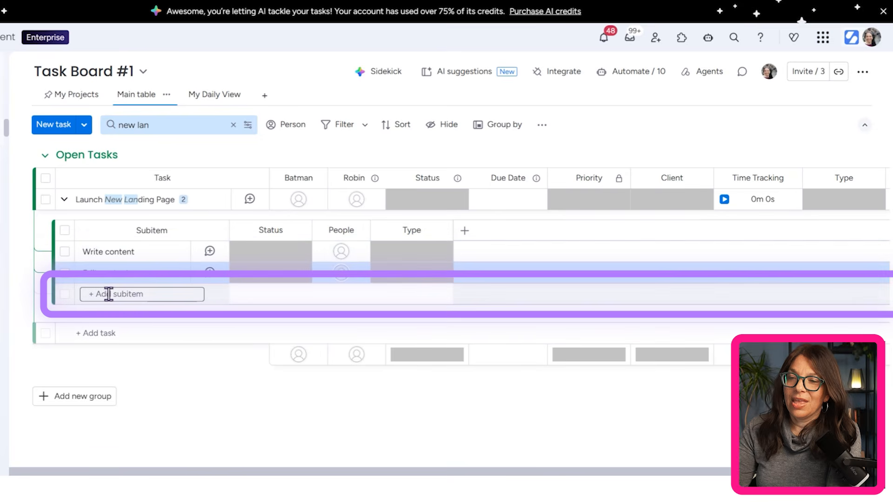
Add the subitems "Design wire frame" and "Build out page" under Launch New Landing Page
click(108, 294)
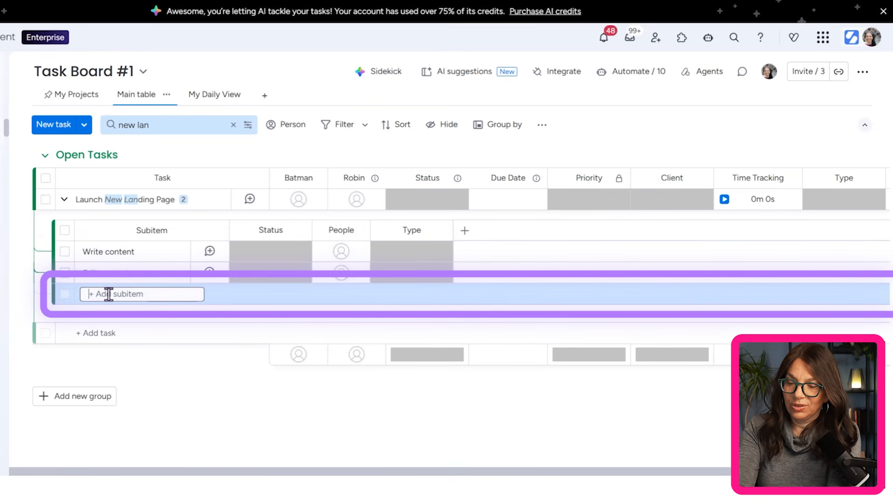
text(Design wir)
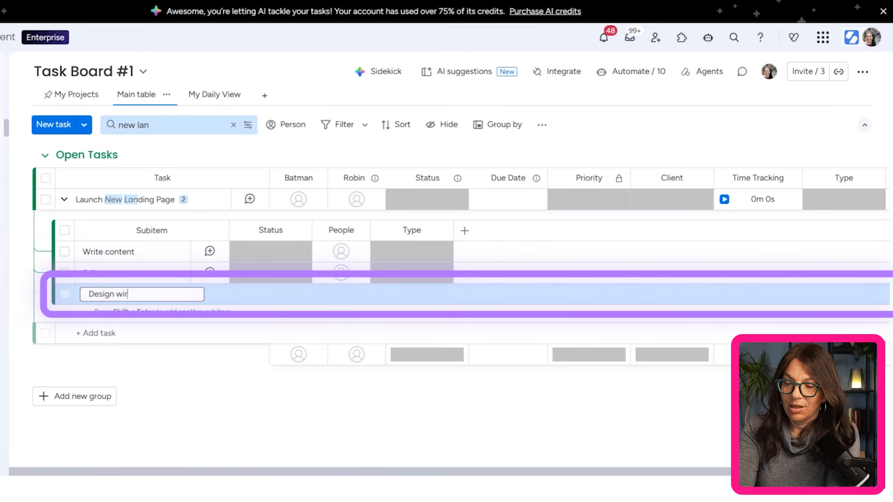
text(e frames)
key(Return)
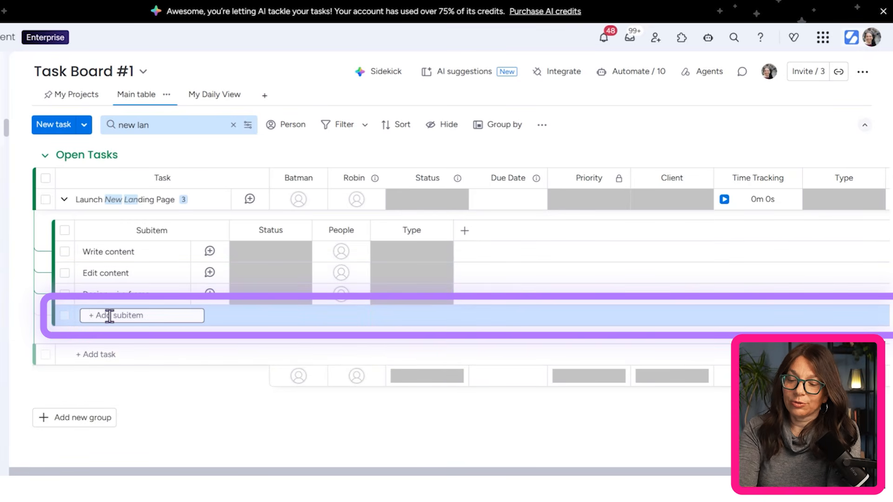
text(Bui)
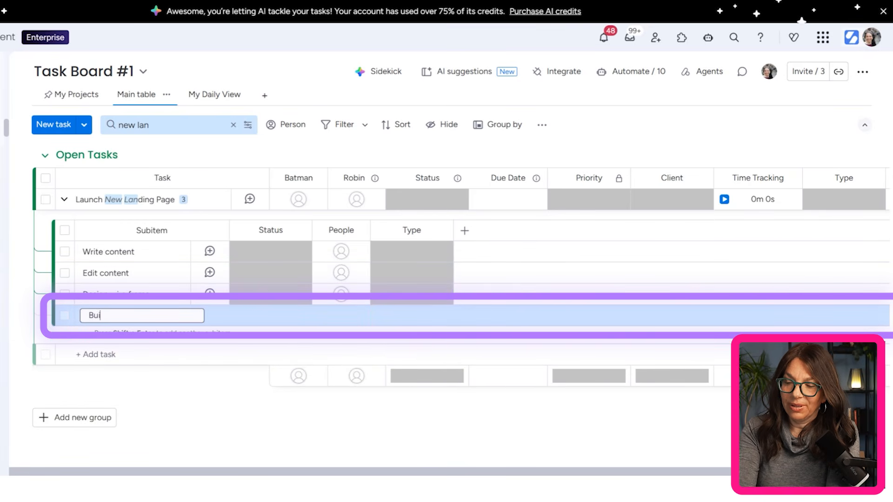
text(ld out page)
key(Return)
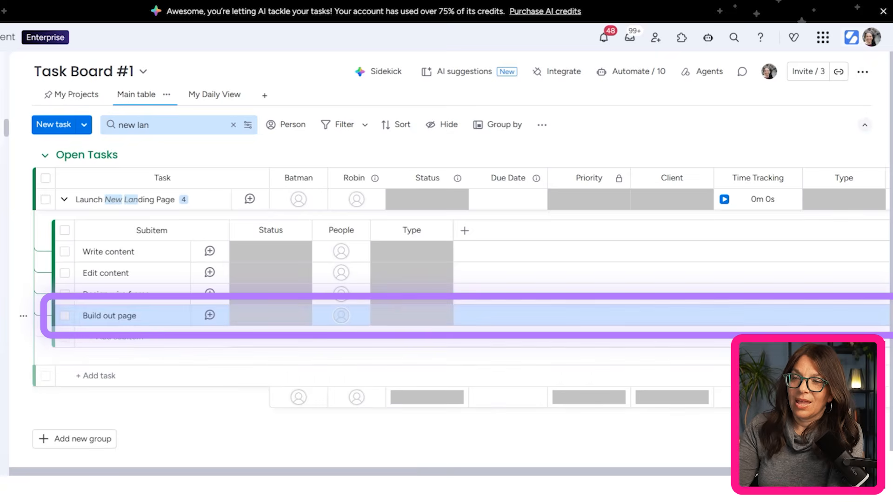
Add "Test page" as the last subitem of Launch New Landing Page
text(Test)
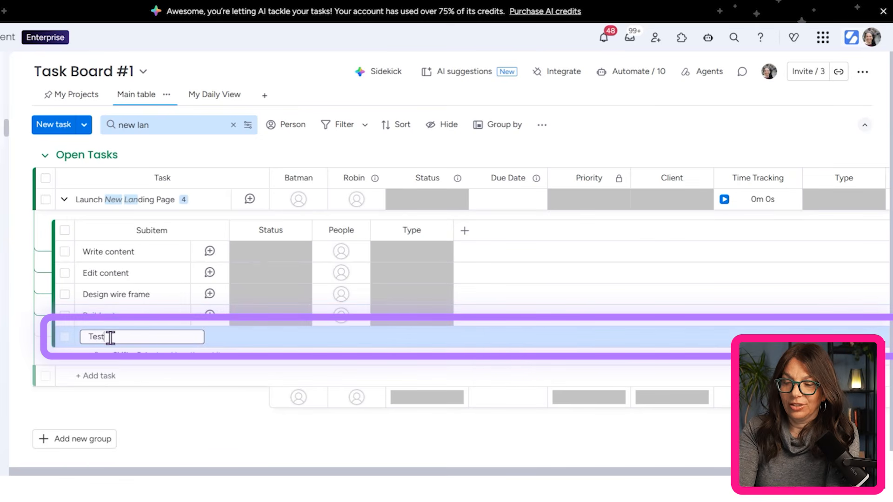
text( page)
key(Return)
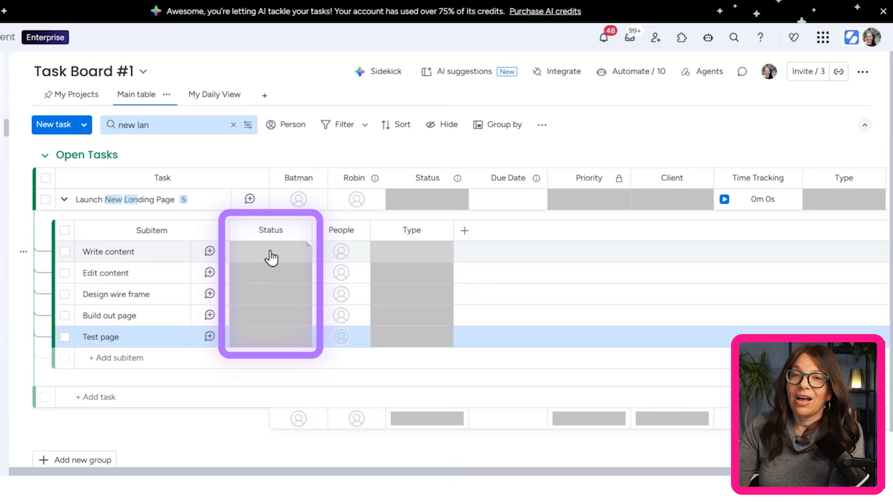
Set the status of the Write content subitem to Done and of Edit content to Working on it
click(270, 258)
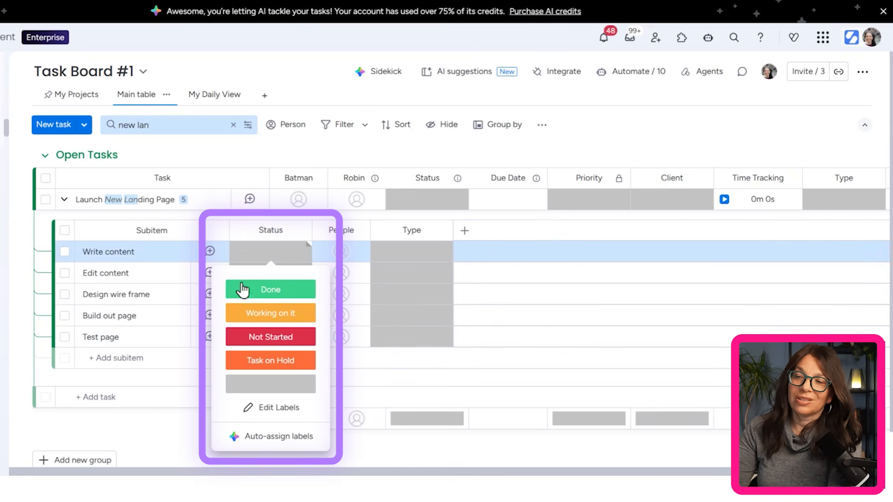
click(256, 292)
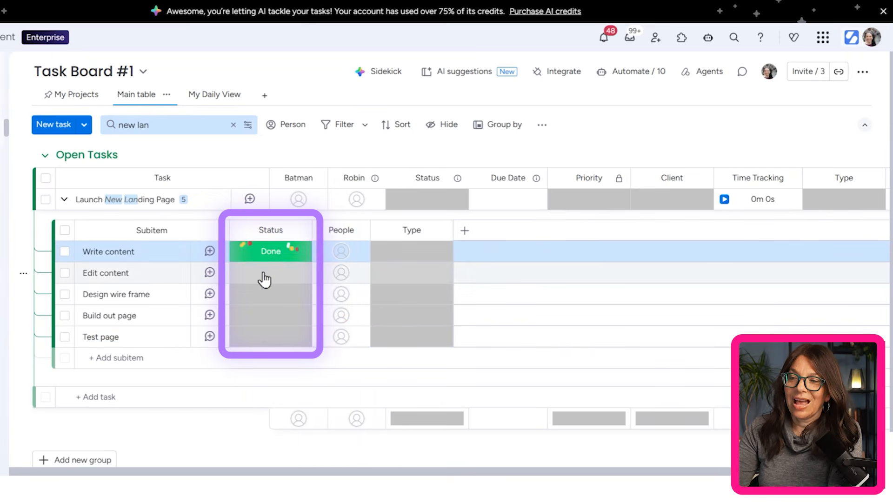
click(261, 276)
click(270, 335)
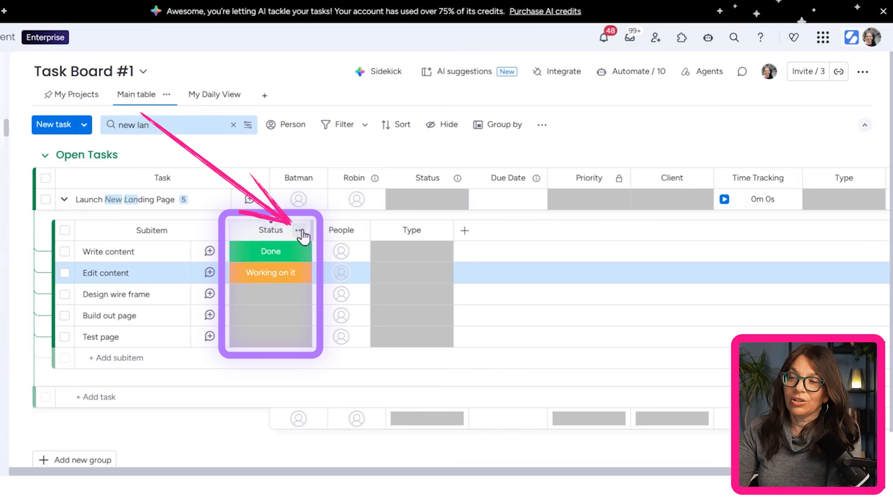
Show the summary of the subitems' Status column on the parent item
click(300, 231)
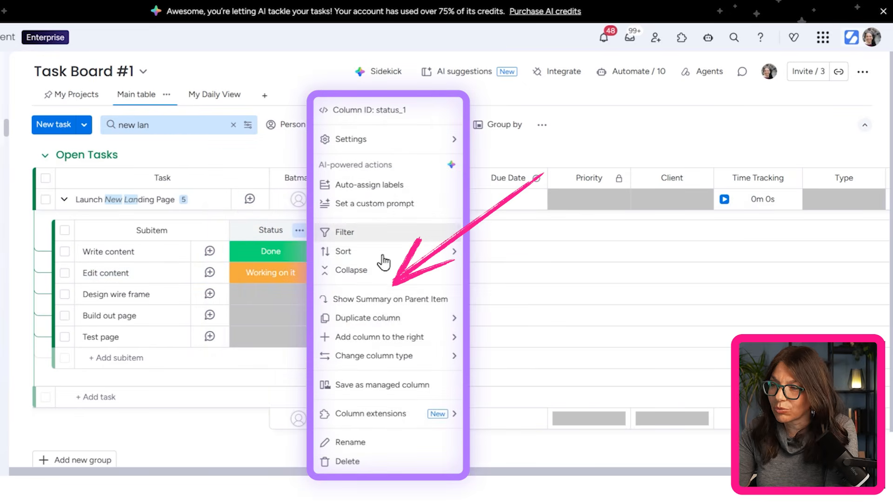
click(376, 306)
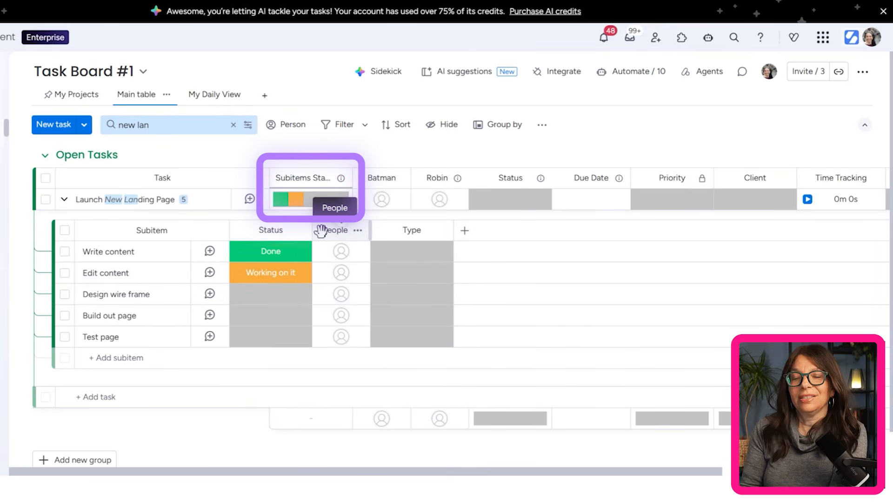
mouse_move(279, 206)
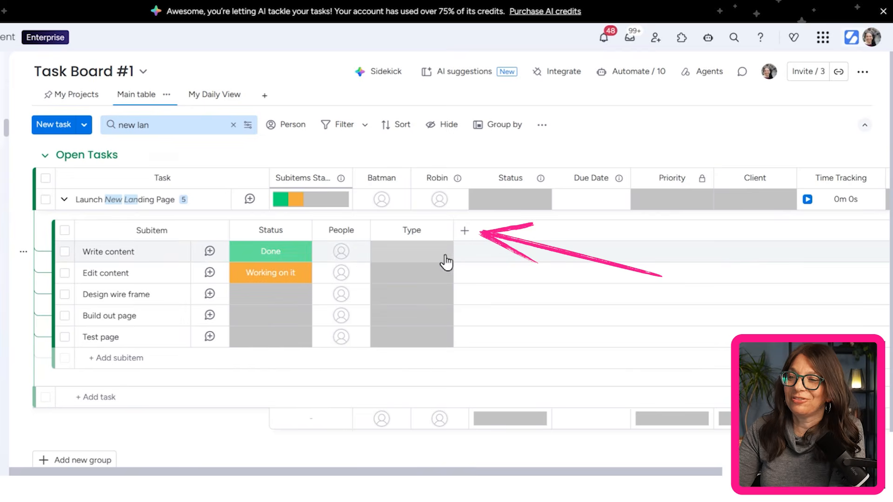
Search the column types for "pro" and add a Progress tracking column to the subitems
click(465, 233)
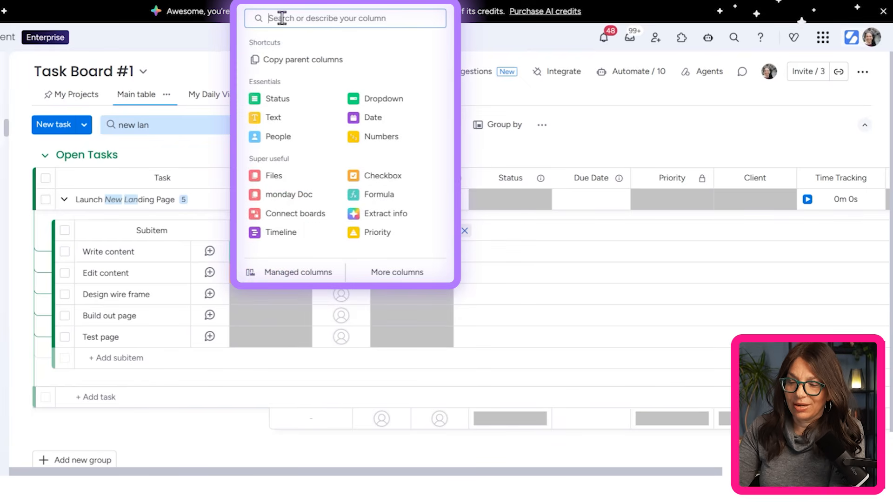
text(pro)
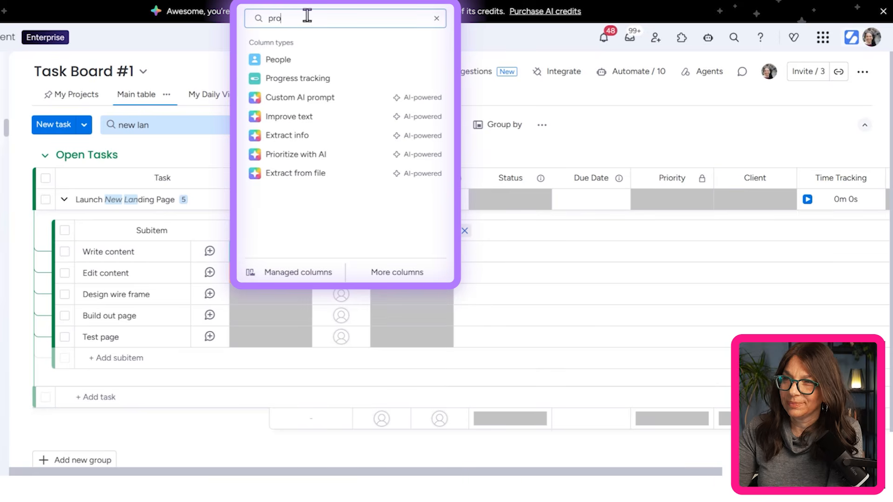
click(313, 81)
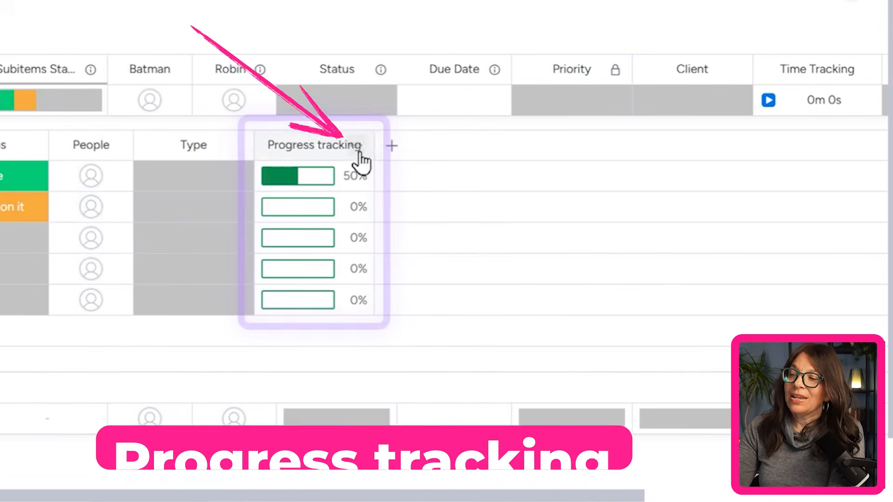
Customize the Progress tracking column to exclude Type, give Status the full 100% weight, and save the settings
mouse_move(458, 199)
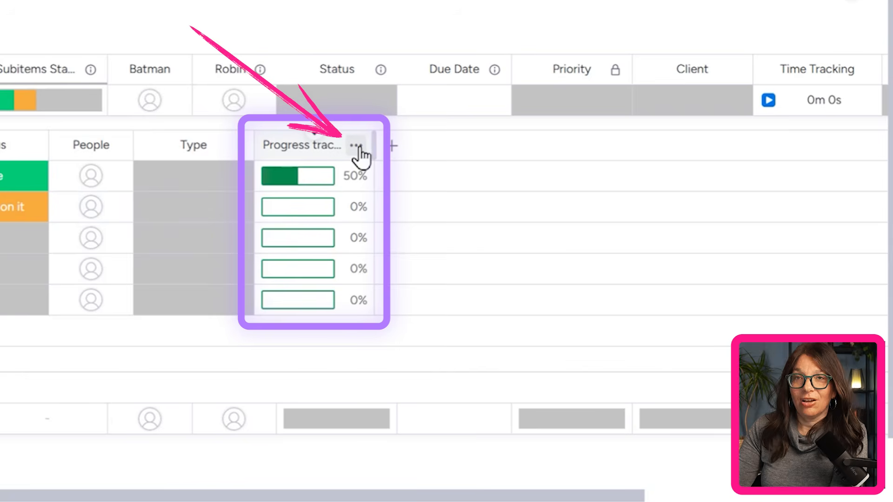
click(356, 147)
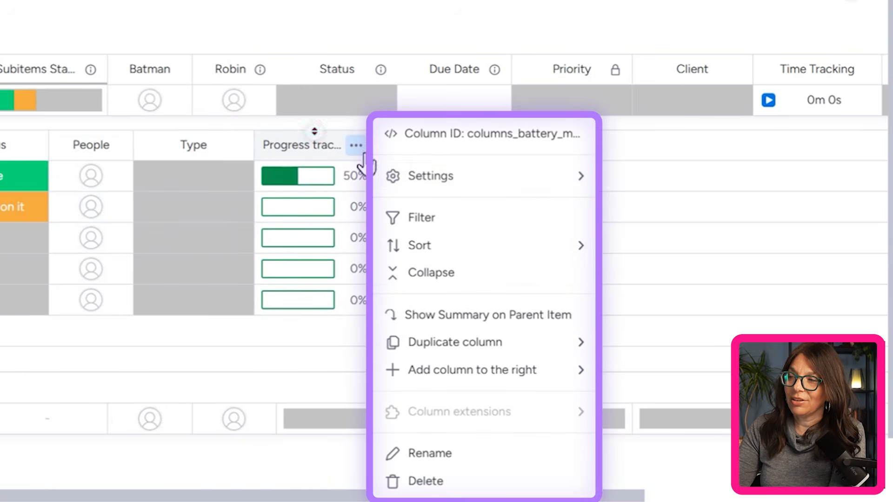
mouse_move(419, 190)
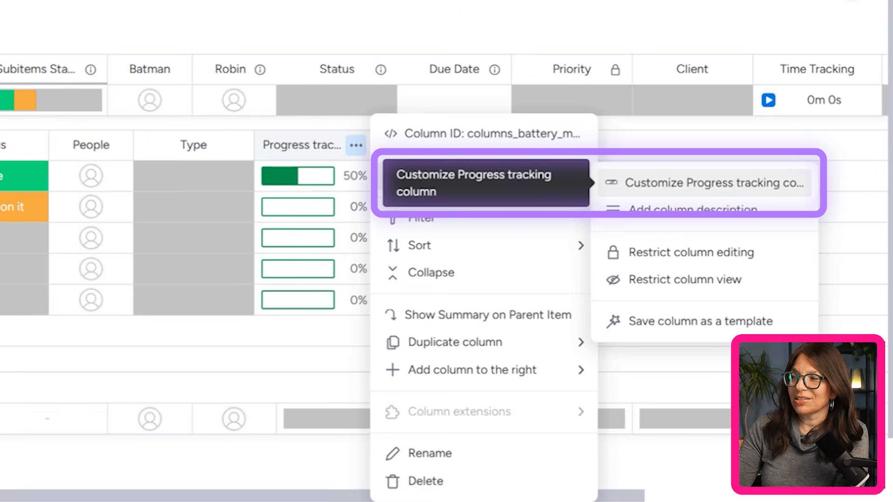
click(700, 187)
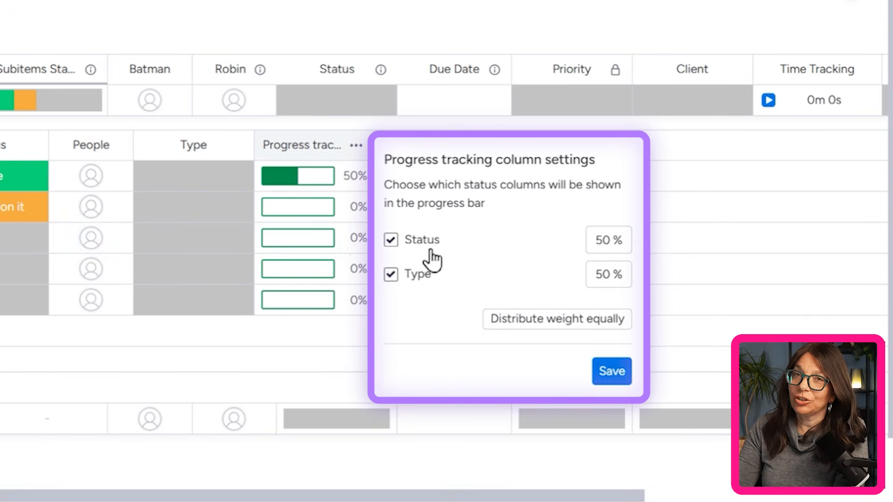
click(392, 274)
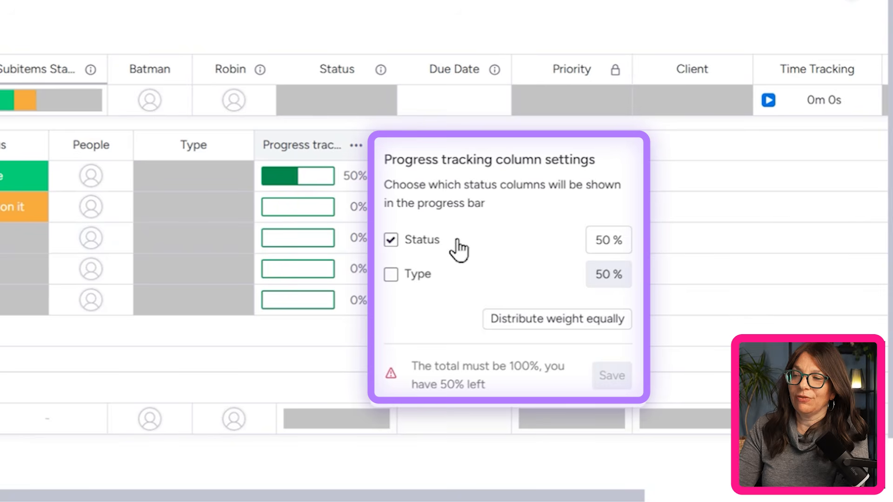
click(535, 319)
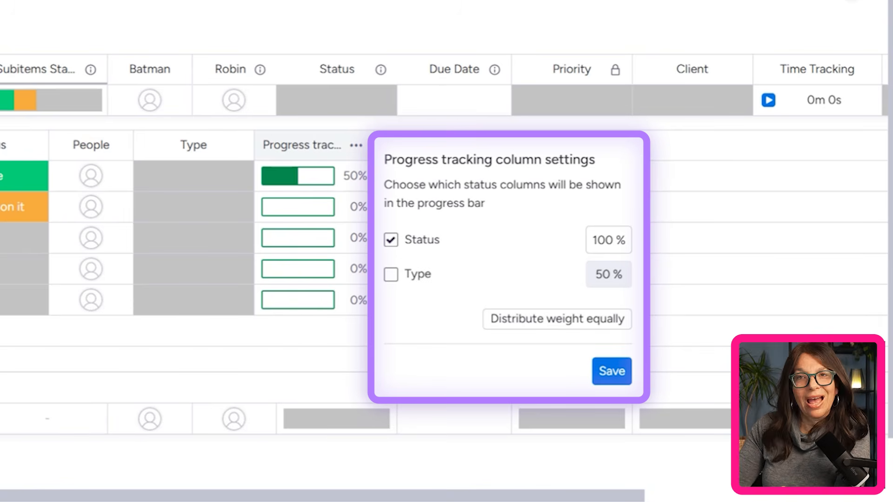
click(622, 375)
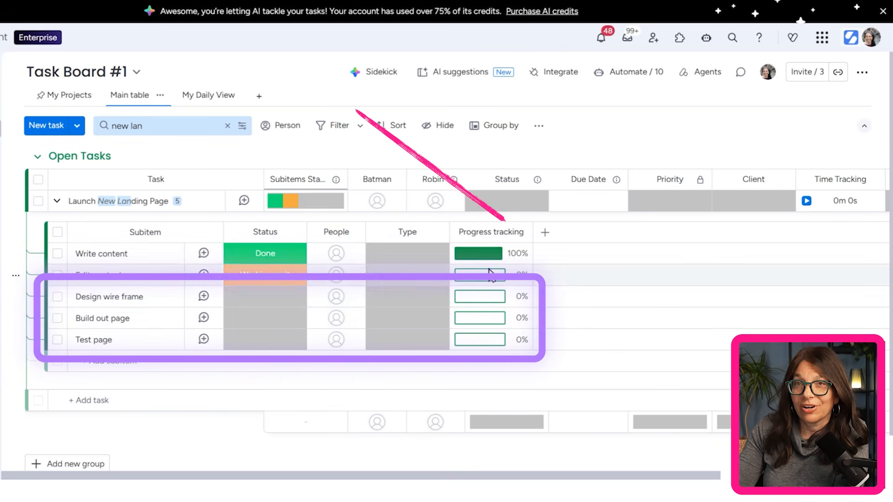
Show the summary of the subitems' Progress tracking column on the parent item
click(520, 233)
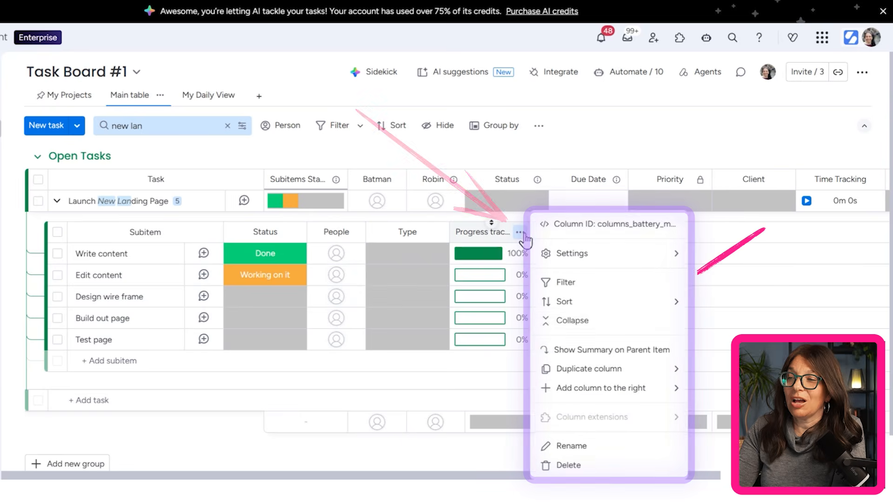
click(564, 353)
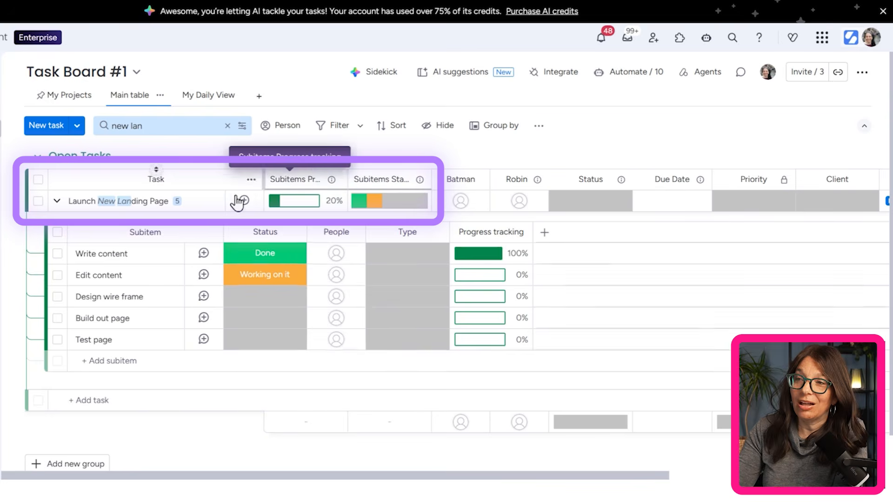
Collapse the Launch New Landing Page subitems and clear the board search to list all tasks
click(58, 201)
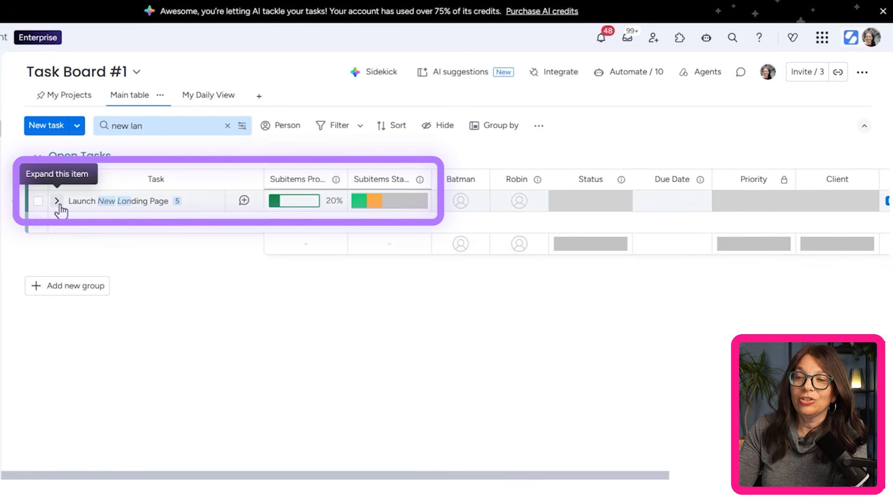
click(228, 126)
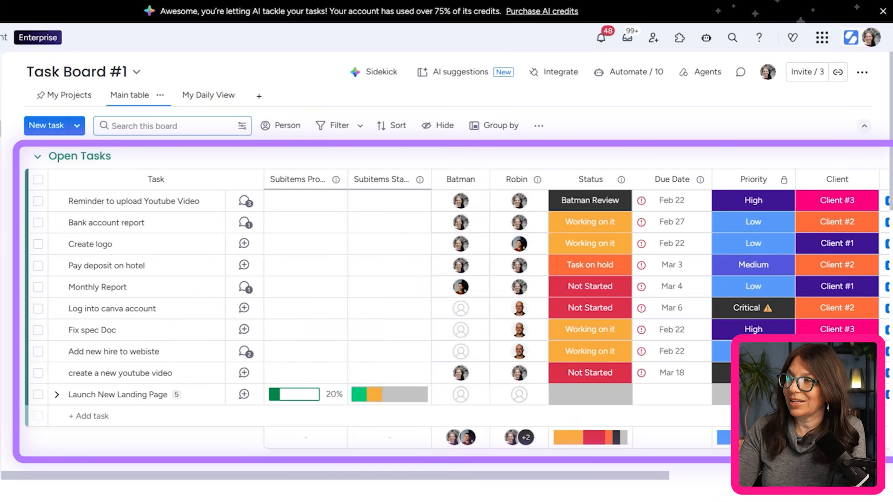
scroll(327, 249, down, 2)
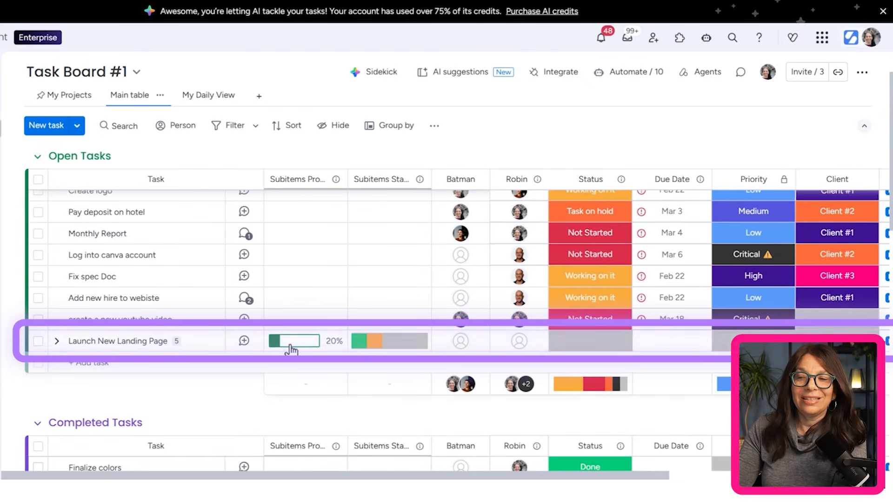